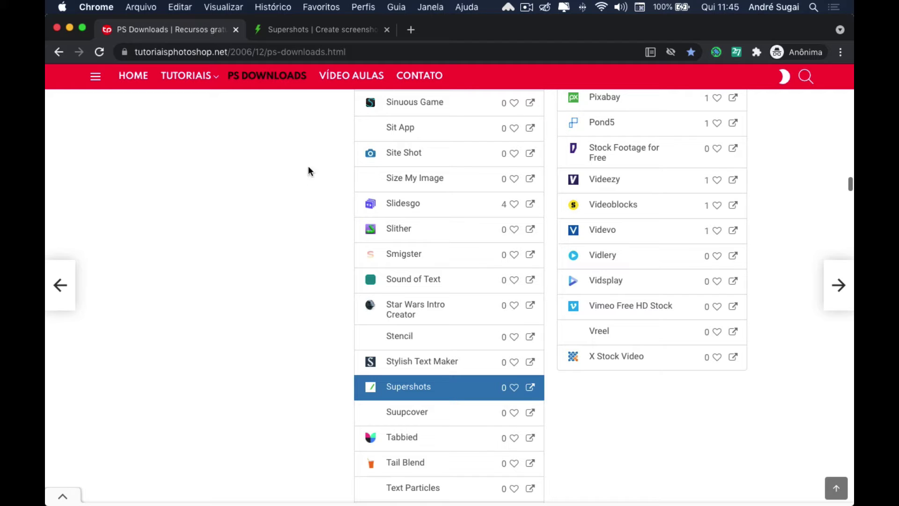
- Switch to the Supershots tab and scroll through the 'Create Beautiful Screenshots' landing page and back up
left_click(302, 34)
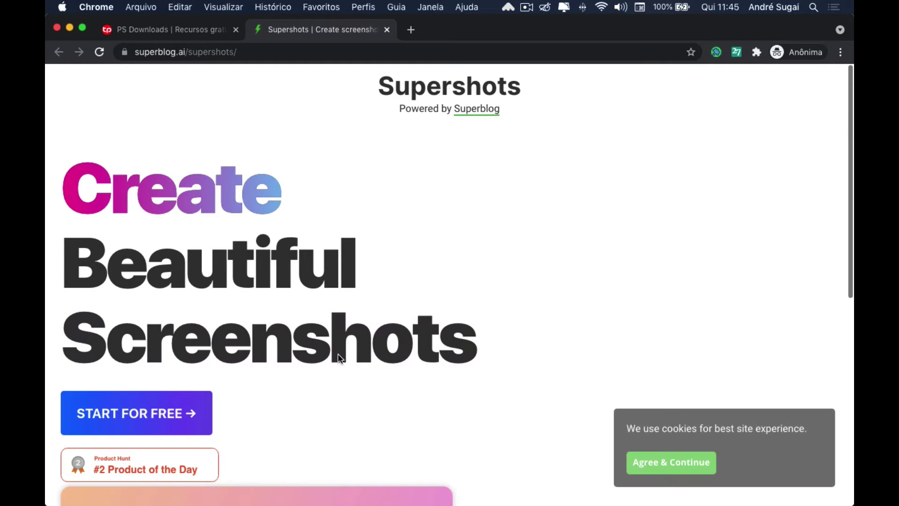
scroll(339, 358, "down", 3)
scroll(337, 358, "down", 2)
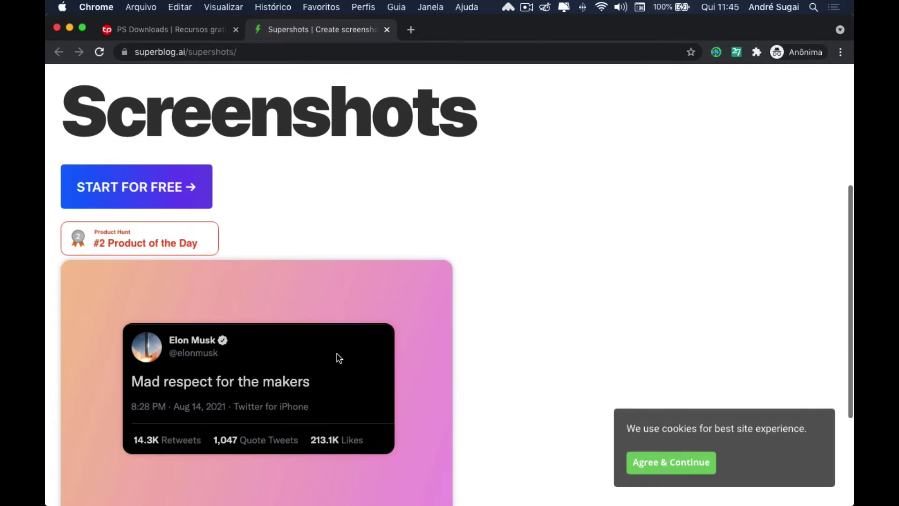
scroll(337, 358, "down", 2)
scroll(337, 357, "down", 2)
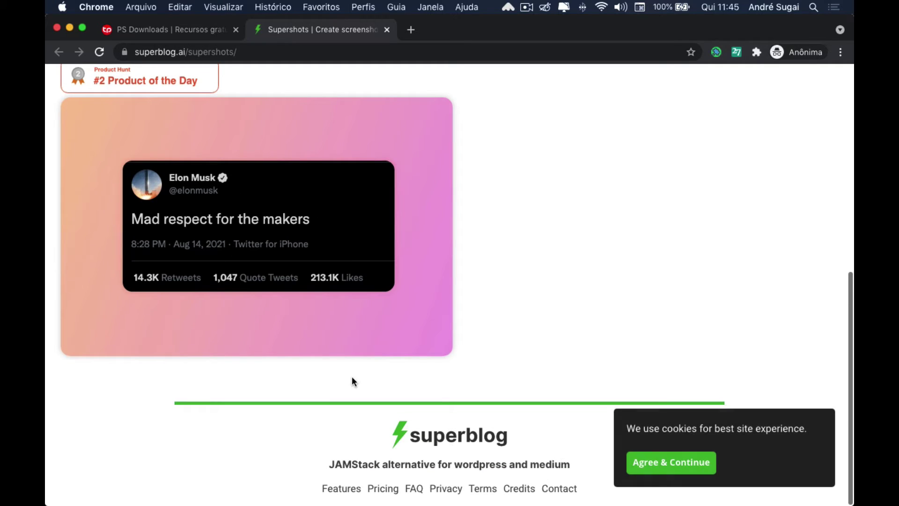
scroll(352, 378, "up", 5)
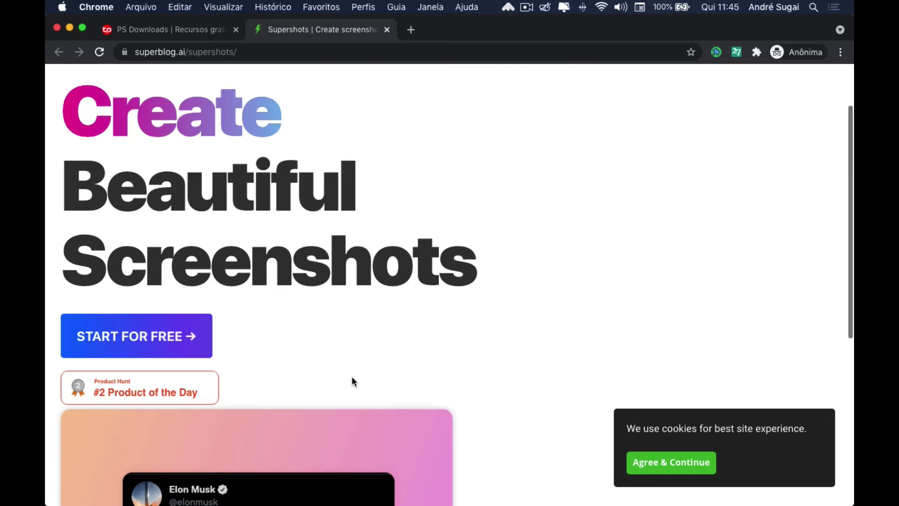
scroll(352, 381, "up", 2)
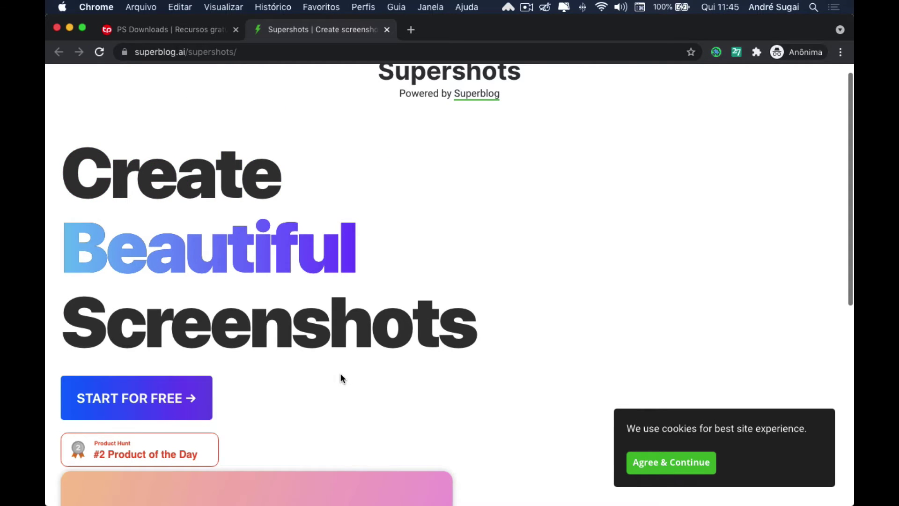
scroll(328, 375, "up", 1)
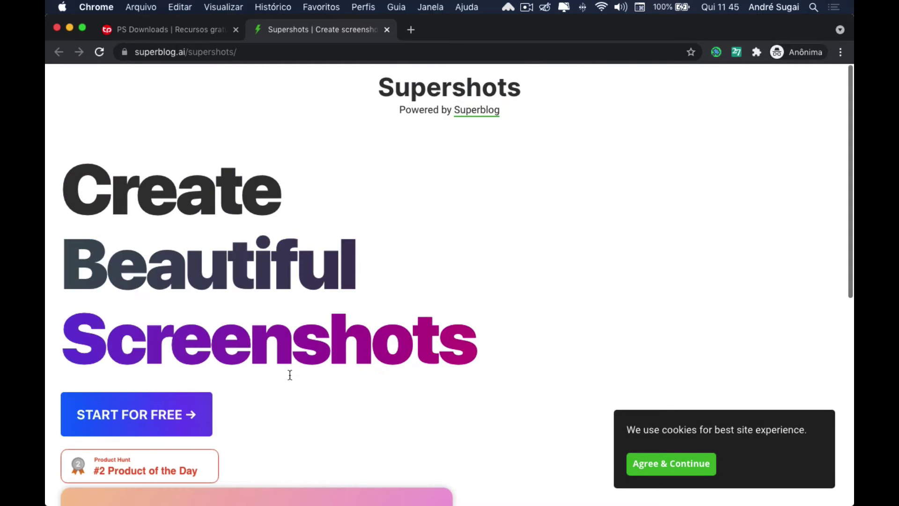
- Start the free Supershots editor and accept the site's cookie notice
left_click(175, 416)
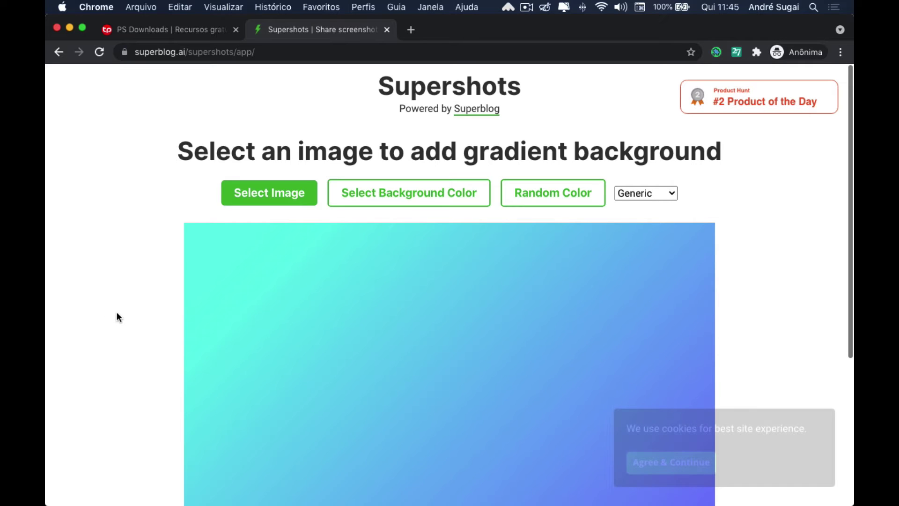
left_click(668, 463)
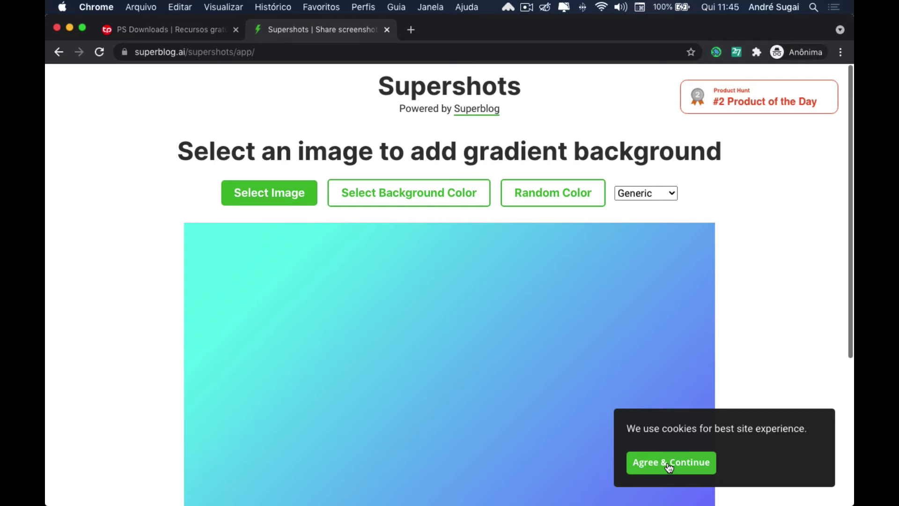
left_click(668, 464)
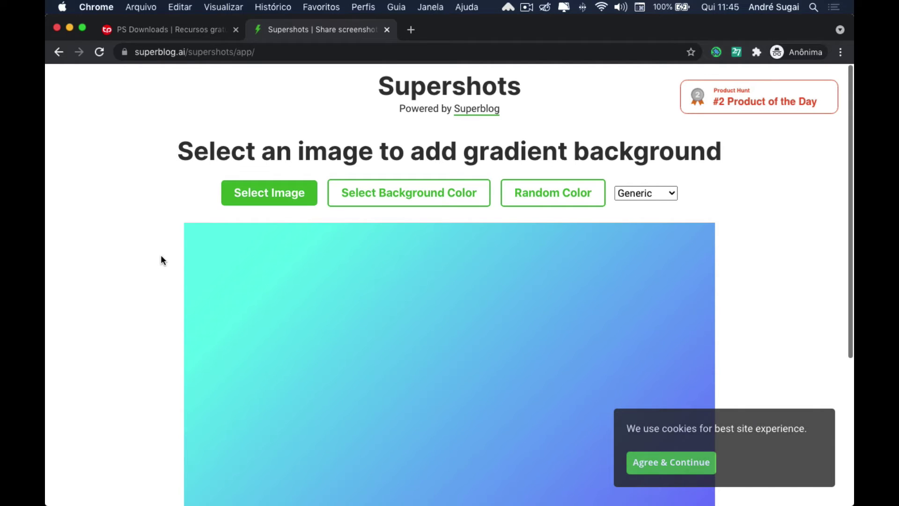
scroll(161, 255, "down", 1)
scroll(161, 256, "down", 2)
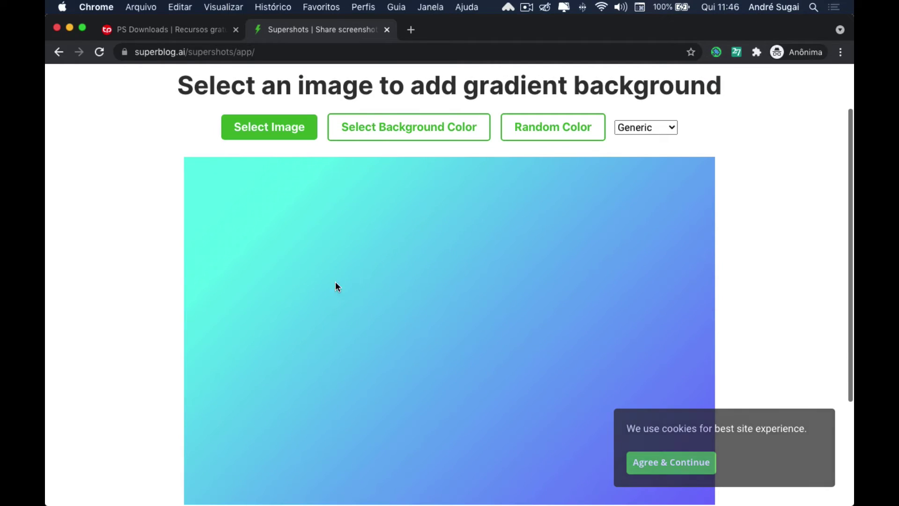
left_click(661, 467)
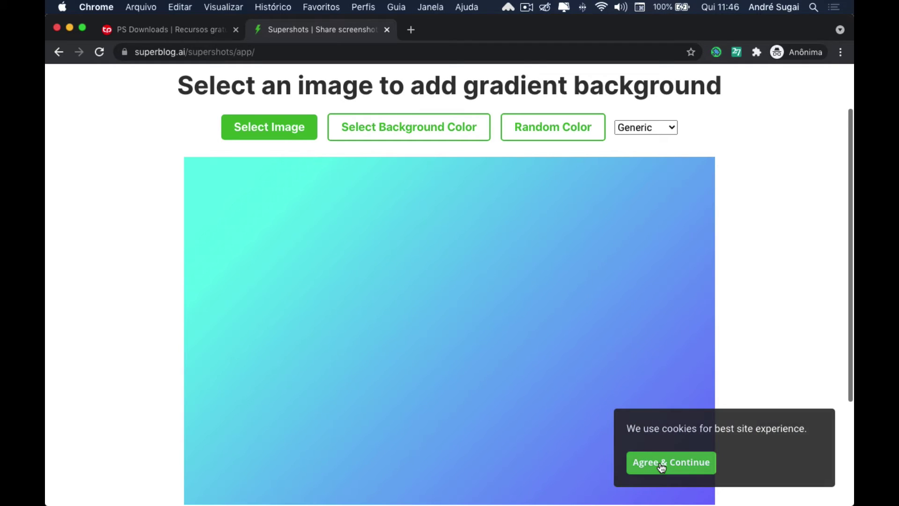
left_click(660, 467)
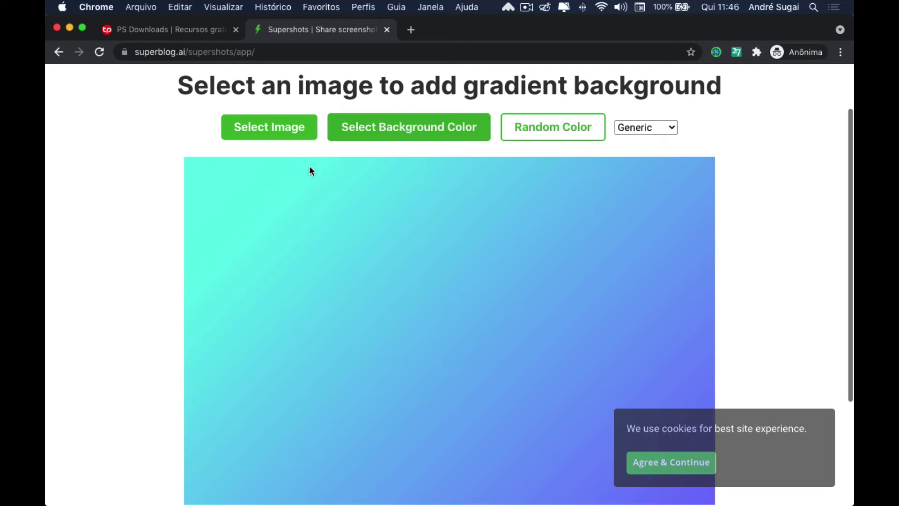
- Pick capi.jpeg, the capybara pastry photo, from the Mesa folder after previewing 2q.png
left_click(277, 131)
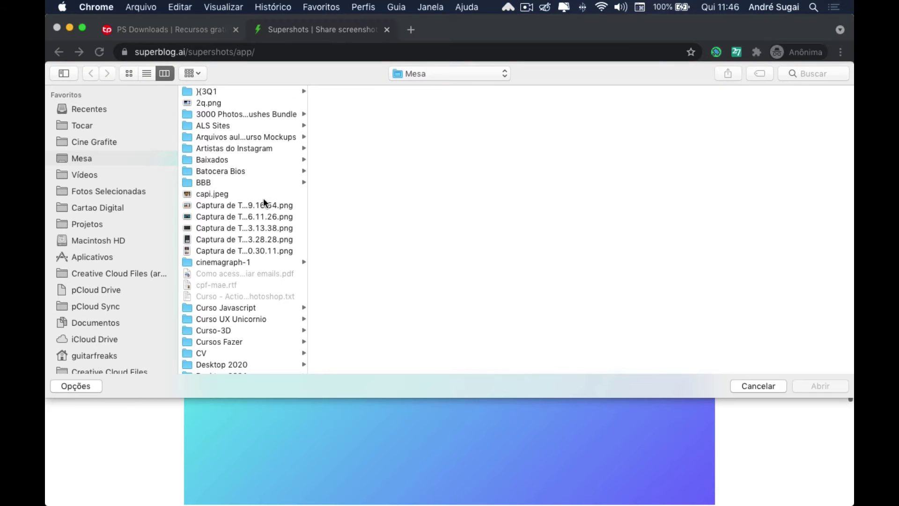
left_click(209, 103)
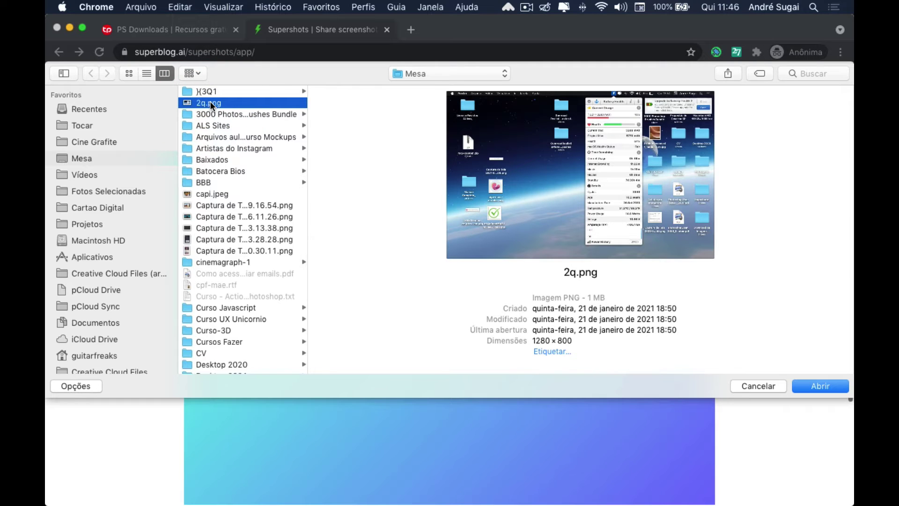
left_click(218, 192)
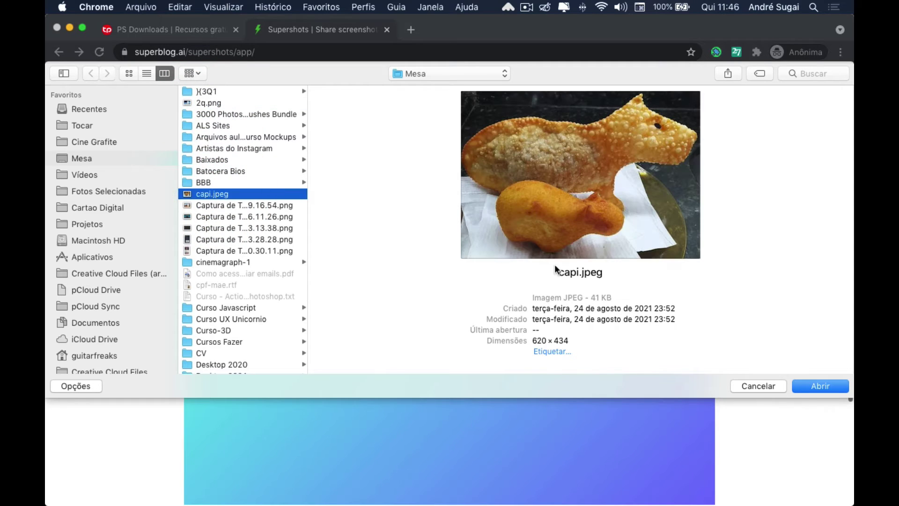
- Load the capybara pastry photo and apply a magenta-to-blue gradient background
left_click(825, 387)
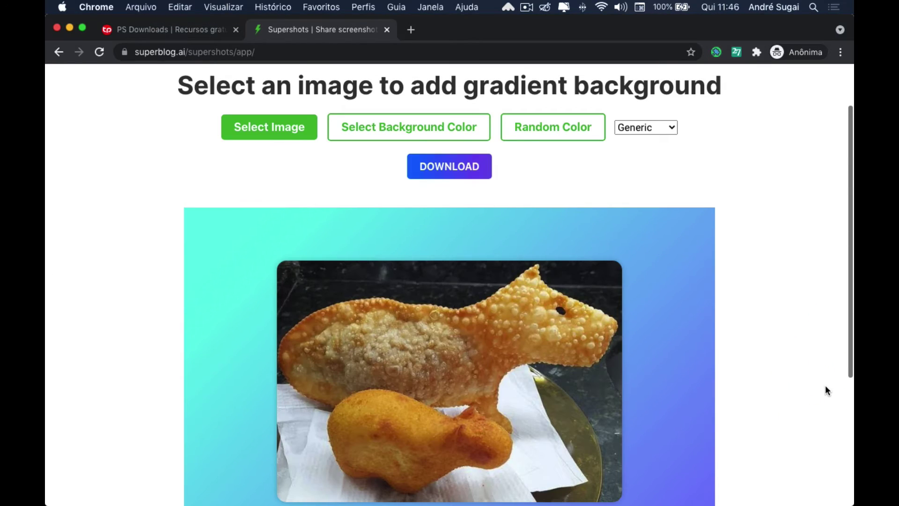
scroll(560, 345, "down", 2)
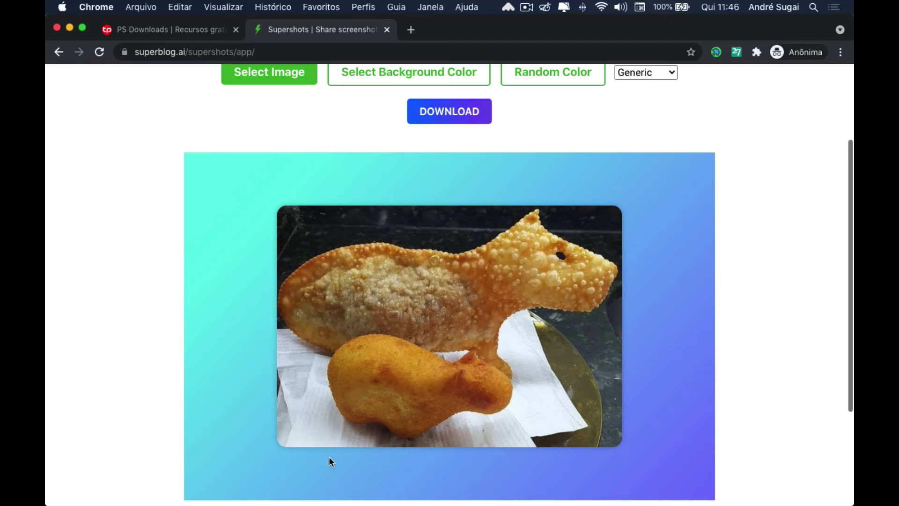
scroll(405, 408, "up", 1)
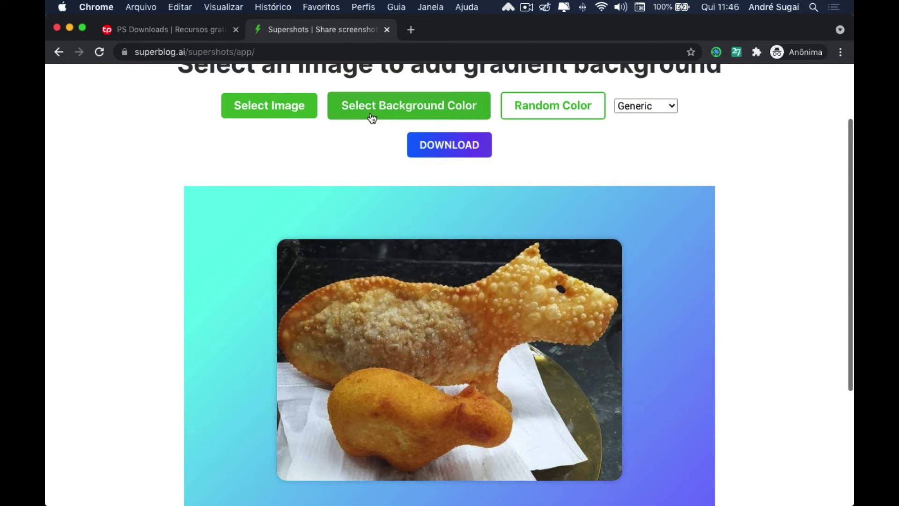
left_click(374, 111)
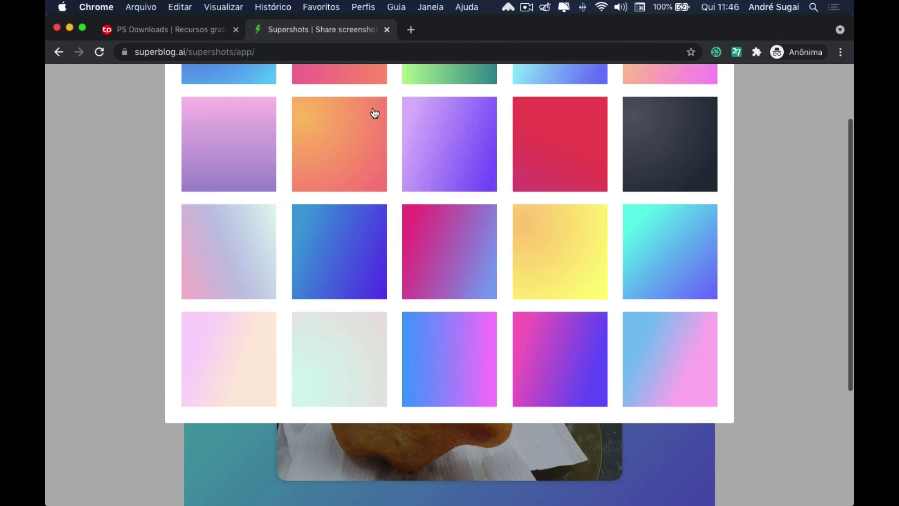
left_click(423, 219)
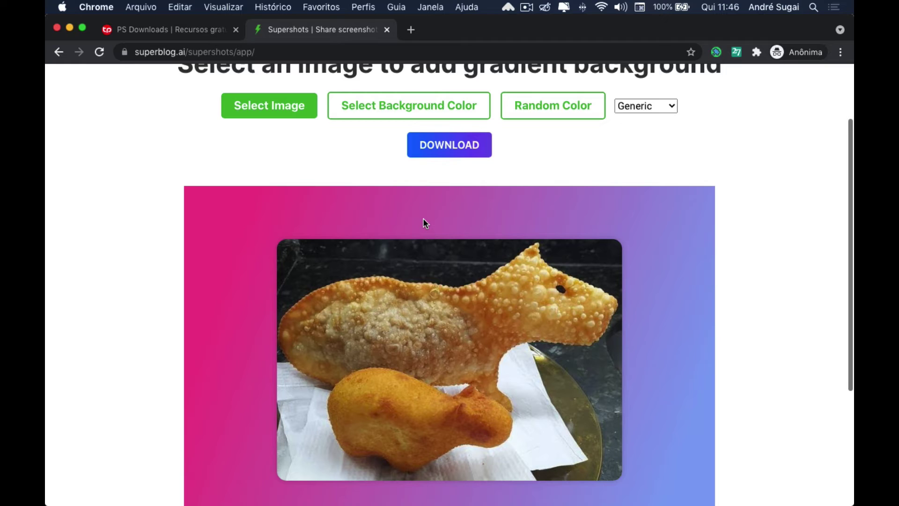
- Try the yellow and then the blue-to-pink preset gradient backgrounds
left_click(399, 104)
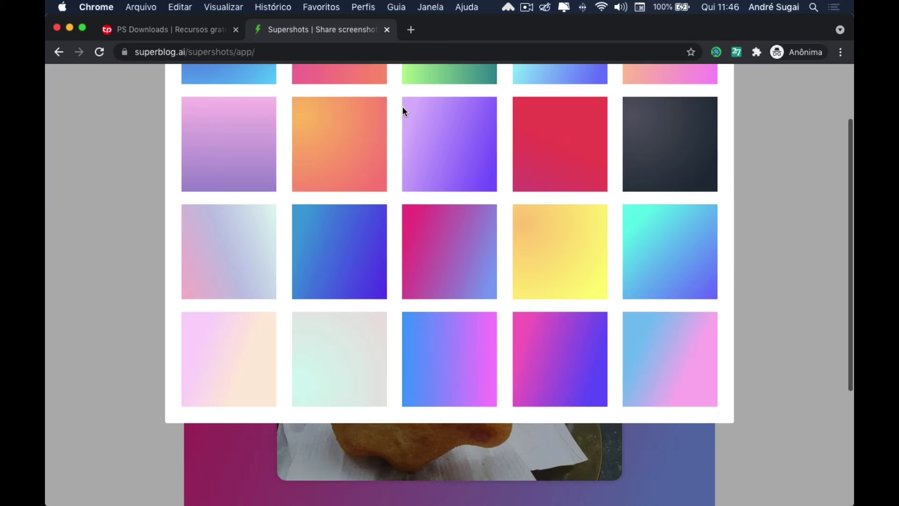
left_click(560, 232)
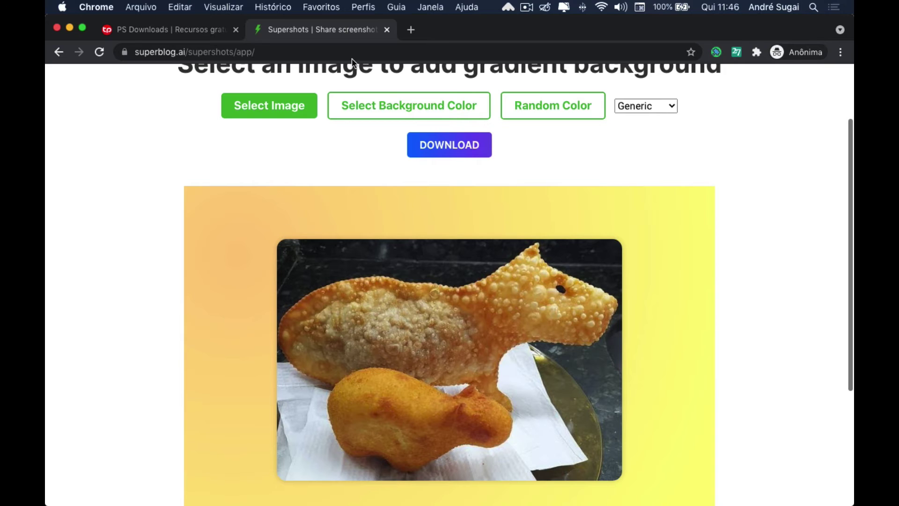
left_click(392, 104)
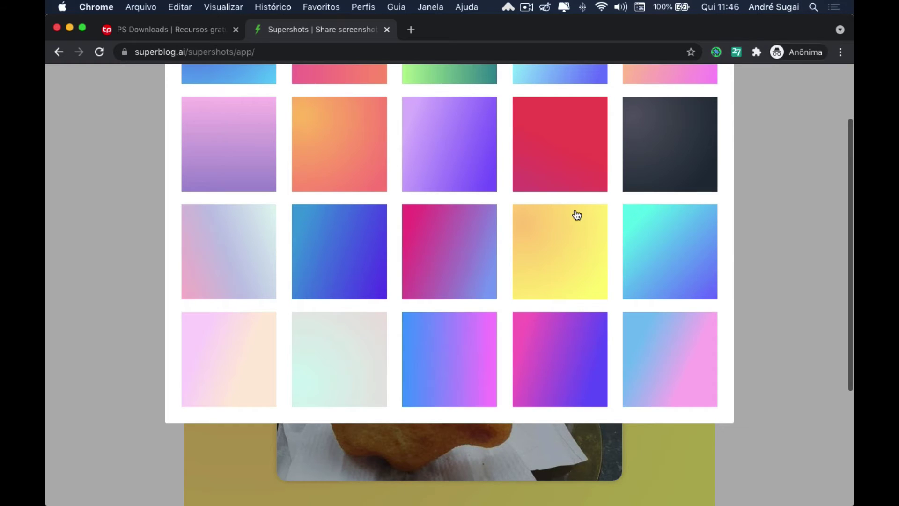
scroll(576, 215, "up", 2)
scroll(577, 215, "up", 3)
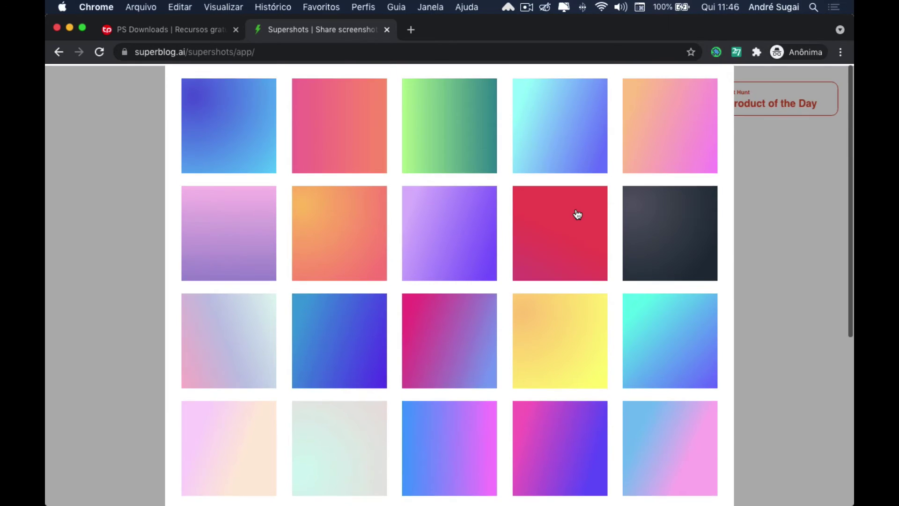
scroll(670, 378, "down", 2)
left_click(661, 378)
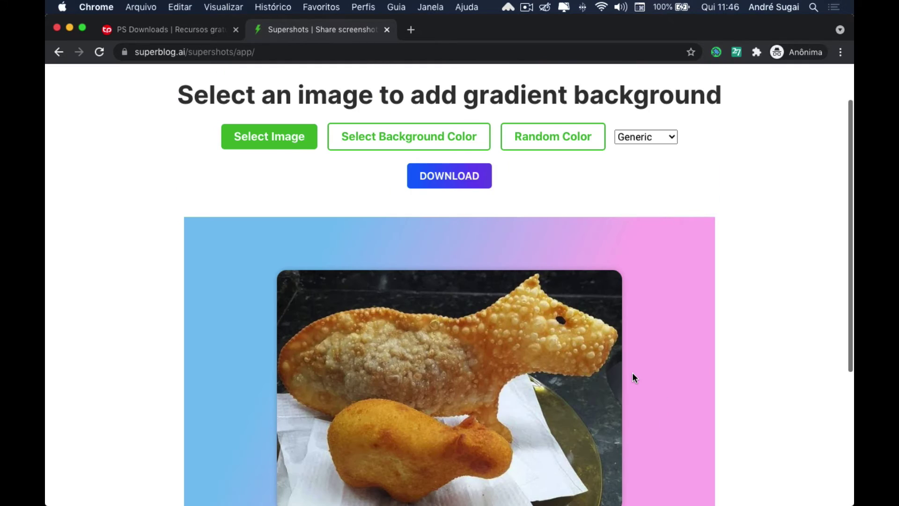
scroll(632, 378, "down", 2)
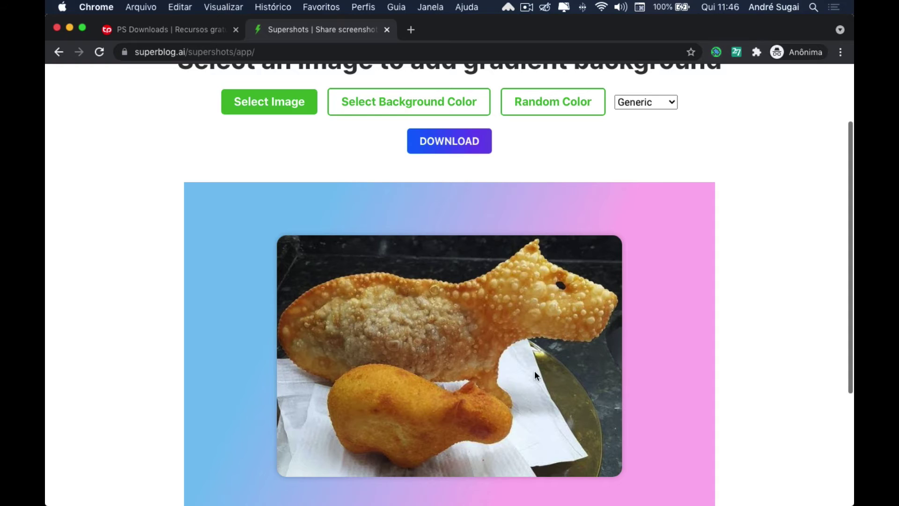
- Generate random background gradients until a cyan-to-purple one appears
left_click(540, 108)
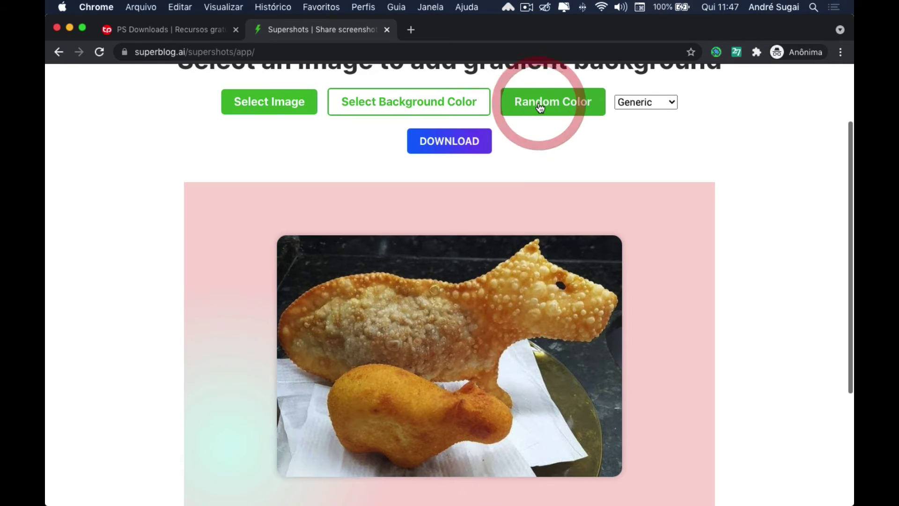
left_click(541, 108)
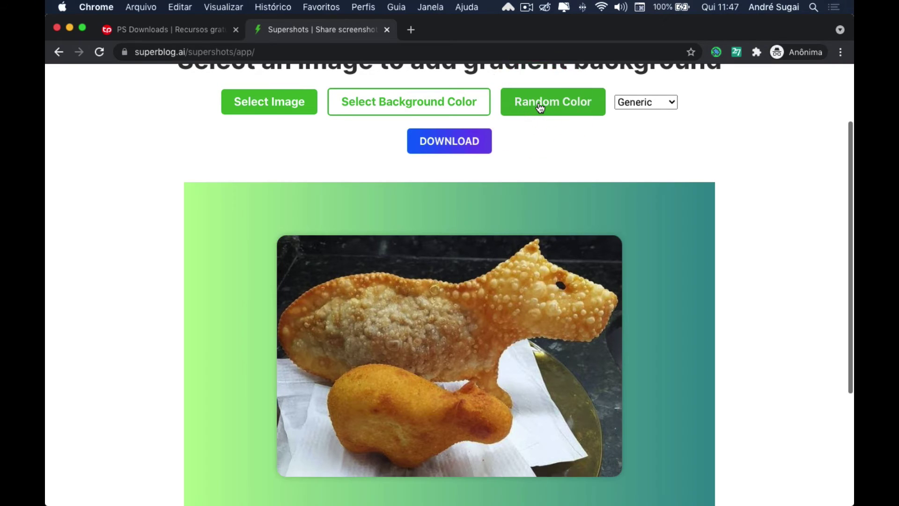
left_click(540, 108)
left_click(540, 108)
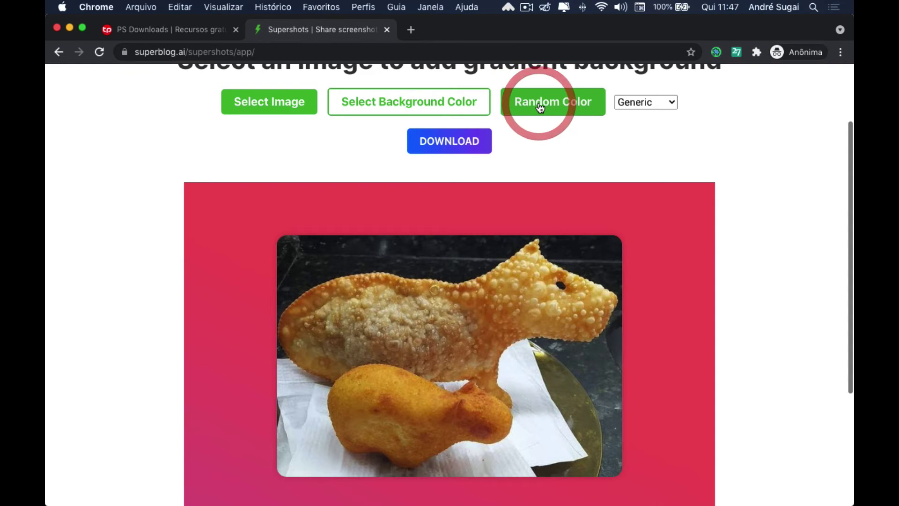
left_click(540, 108)
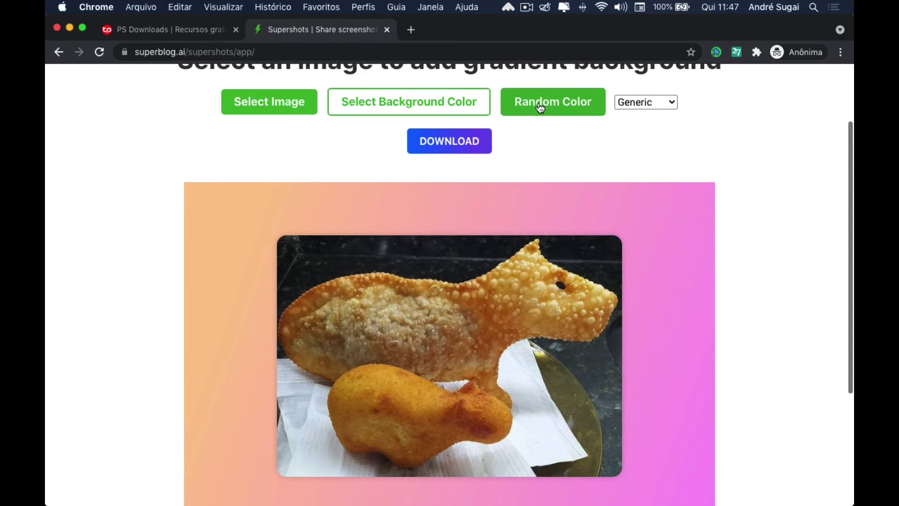
left_click(541, 108)
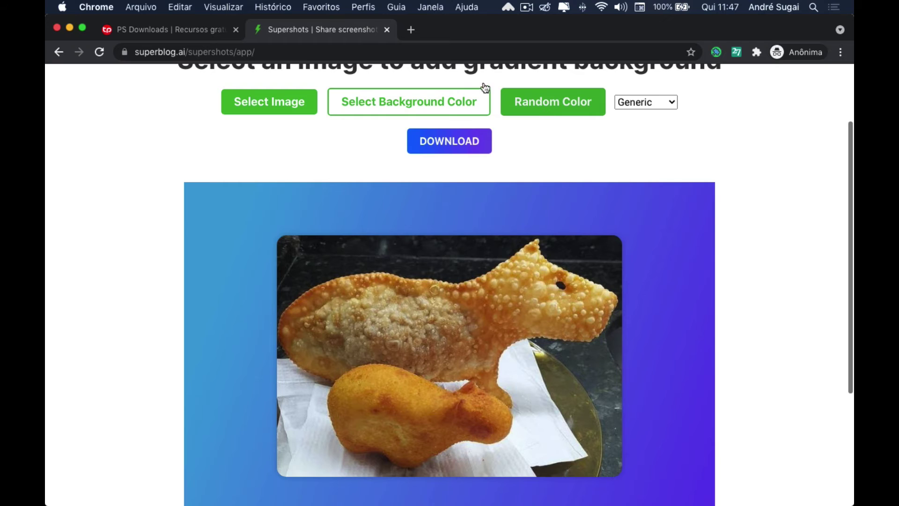
key("Return")
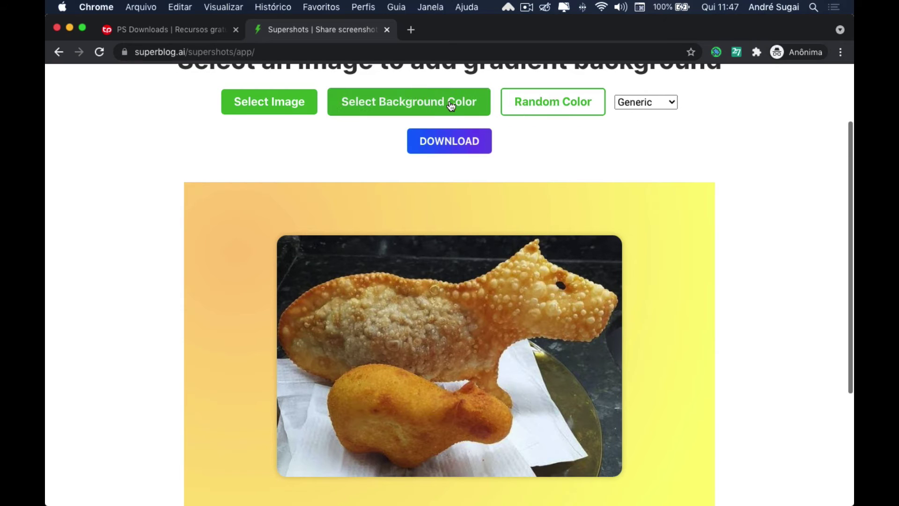
left_click(561, 105)
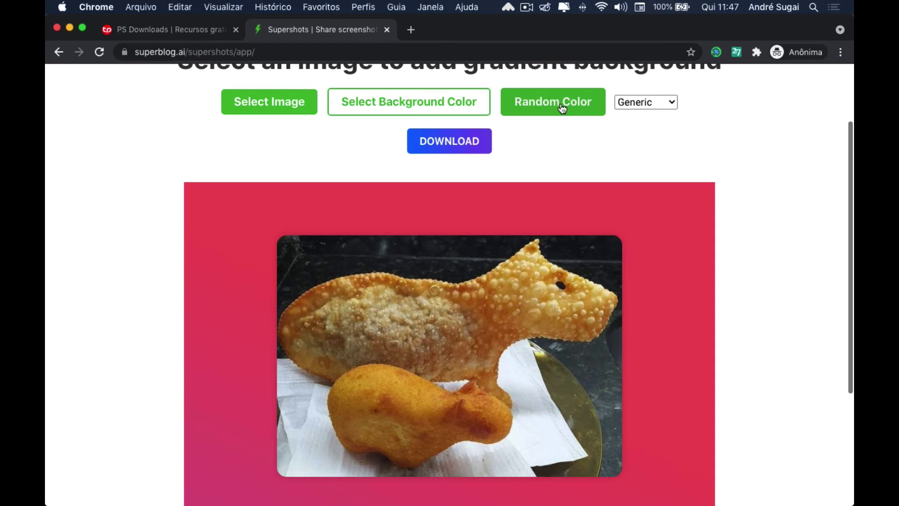
left_click(554, 104)
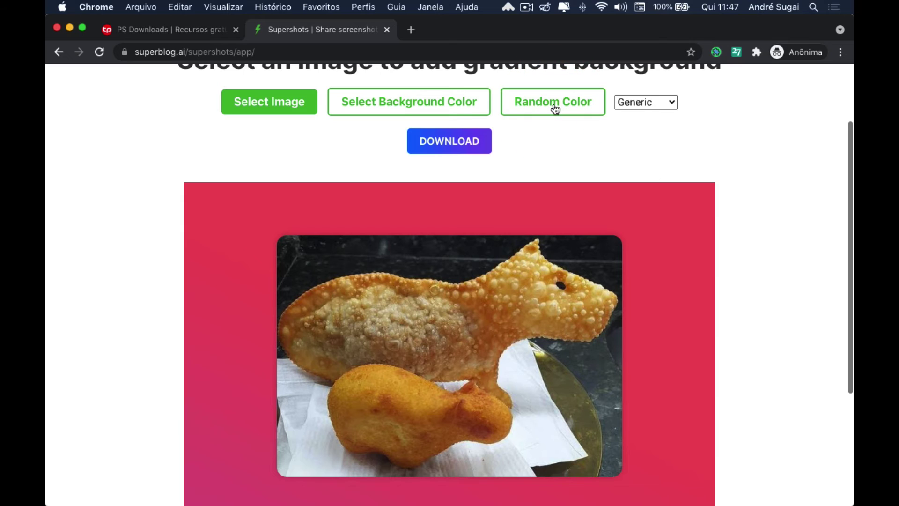
left_click(554, 105)
left_click(657, 102)
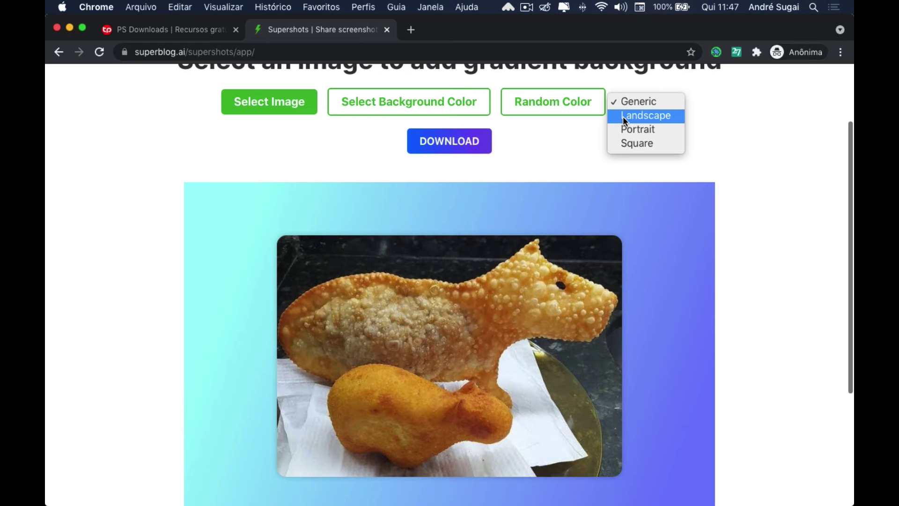
left_click(623, 128)
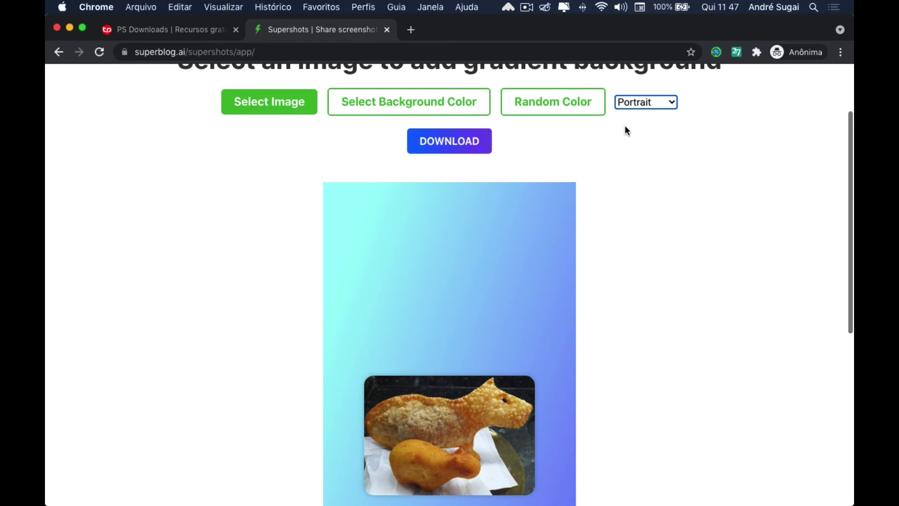
left_click(629, 101)
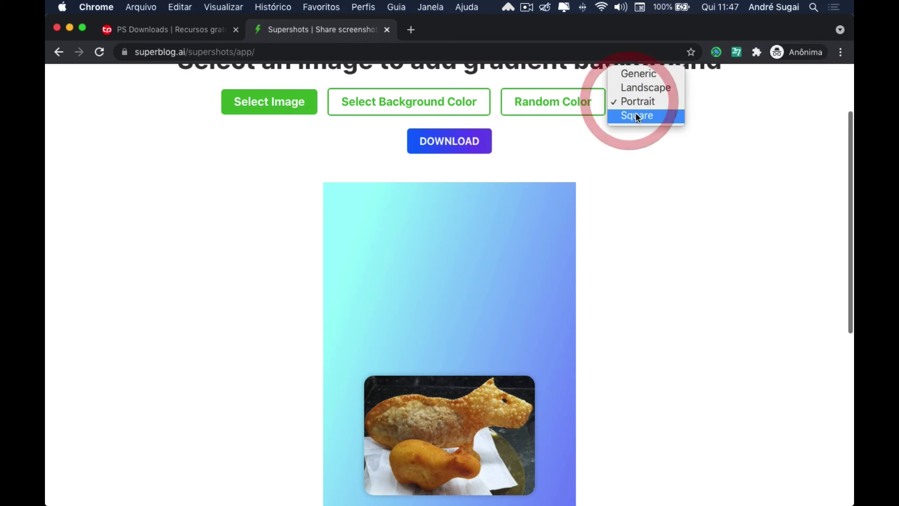
left_click(636, 117)
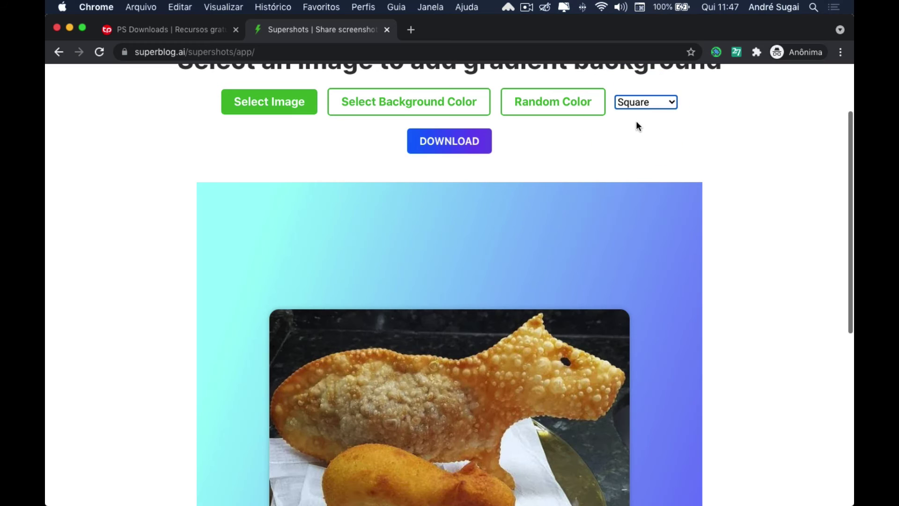
left_click(638, 100)
left_click(635, 120)
left_click(646, 102)
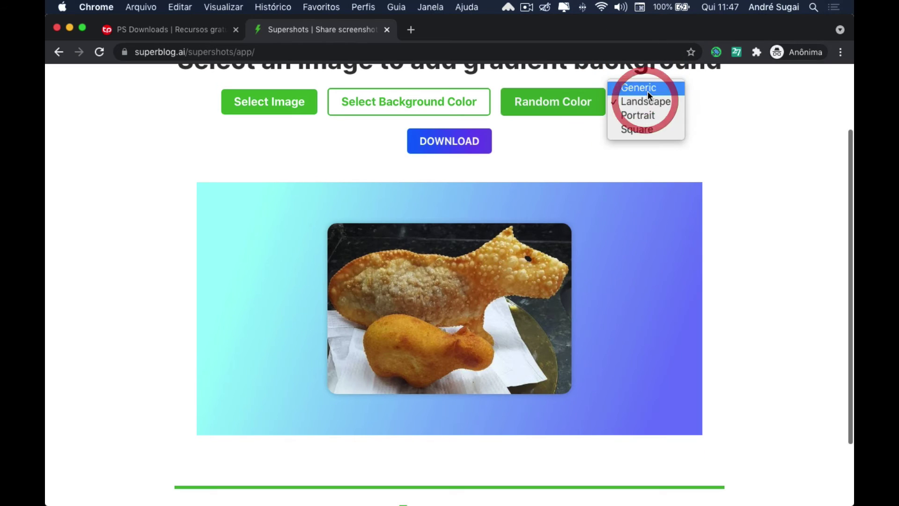
left_click(648, 90)
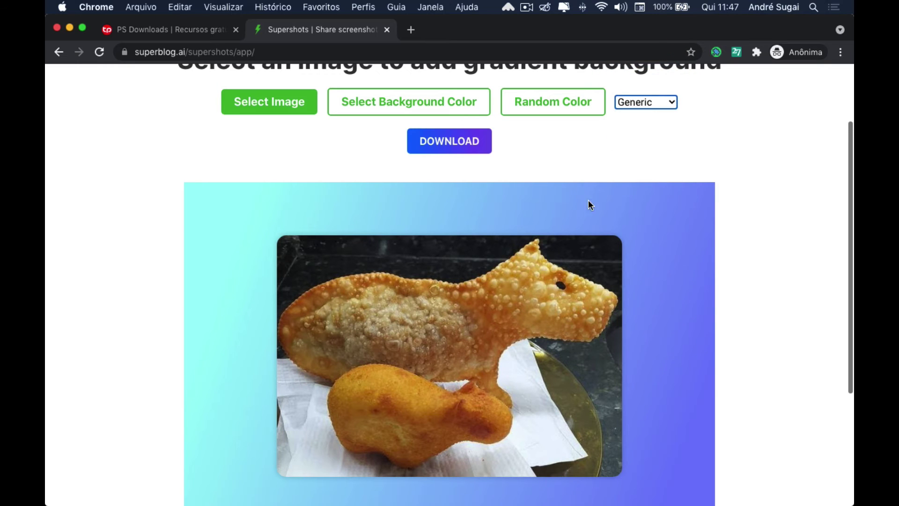
scroll(455, 267, "down", 2)
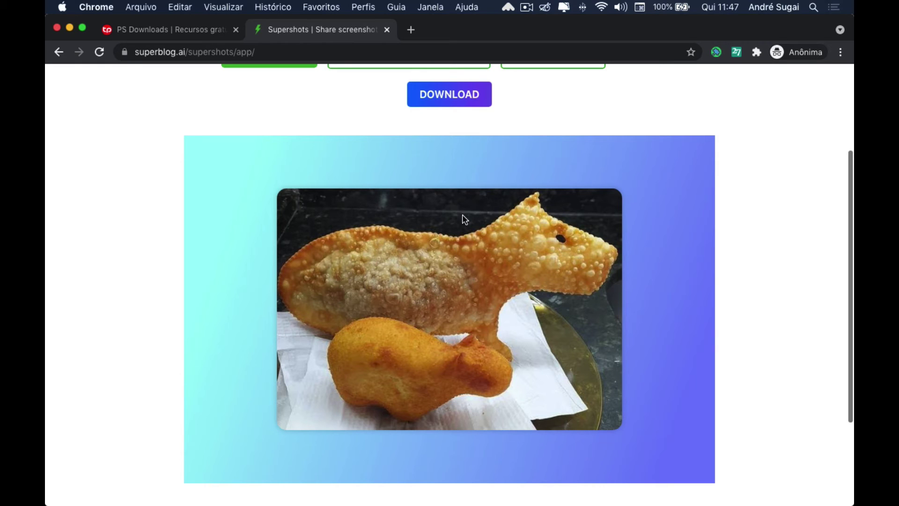
scroll(482, 245, "up", 3)
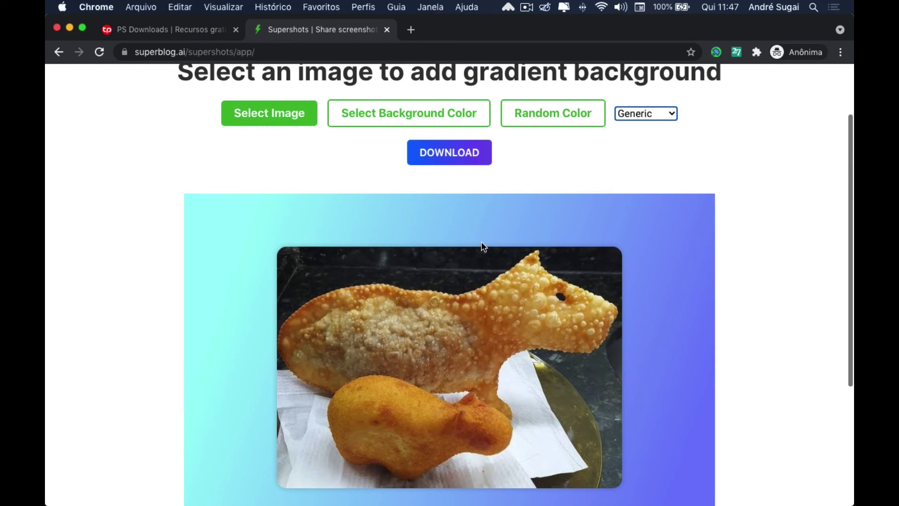
scroll(525, 241, "down", 4)
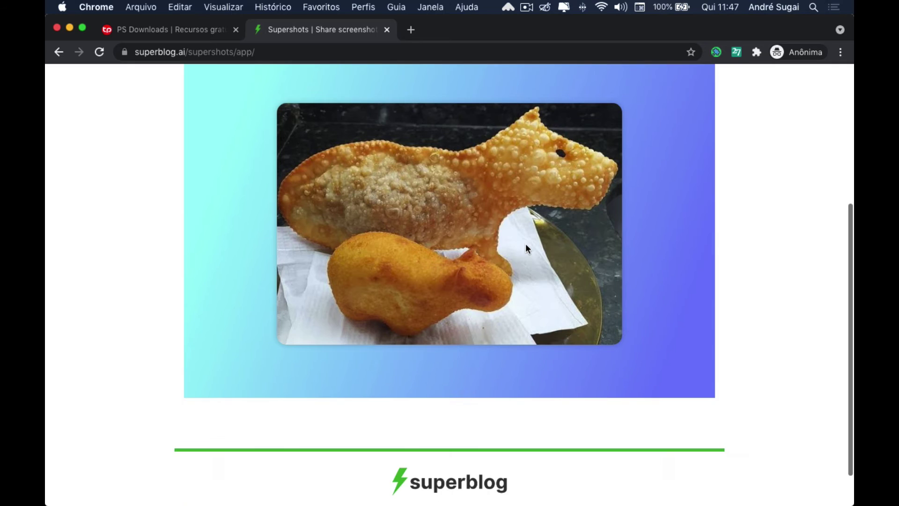
scroll(525, 245, "up", 2)
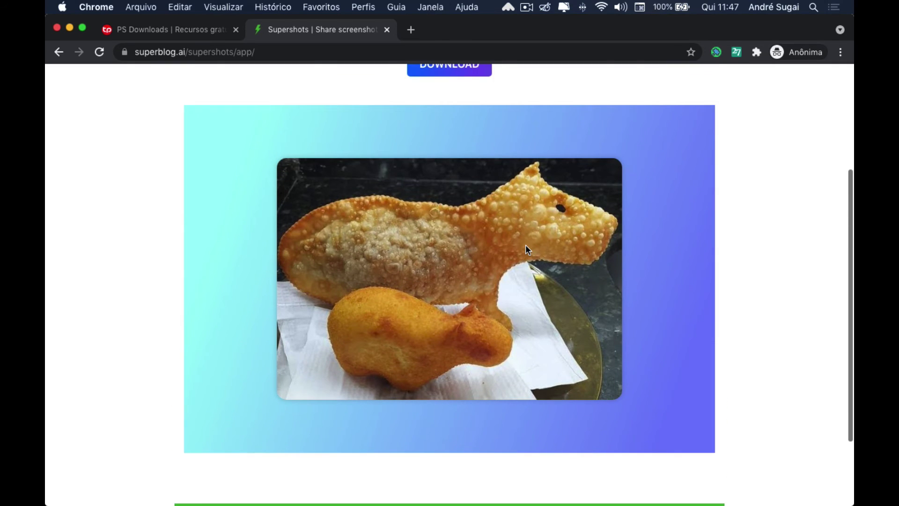
scroll(461, 196, "up", 3)
- Download the gradient-framed pastry image as supershot.png
left_click(446, 142)
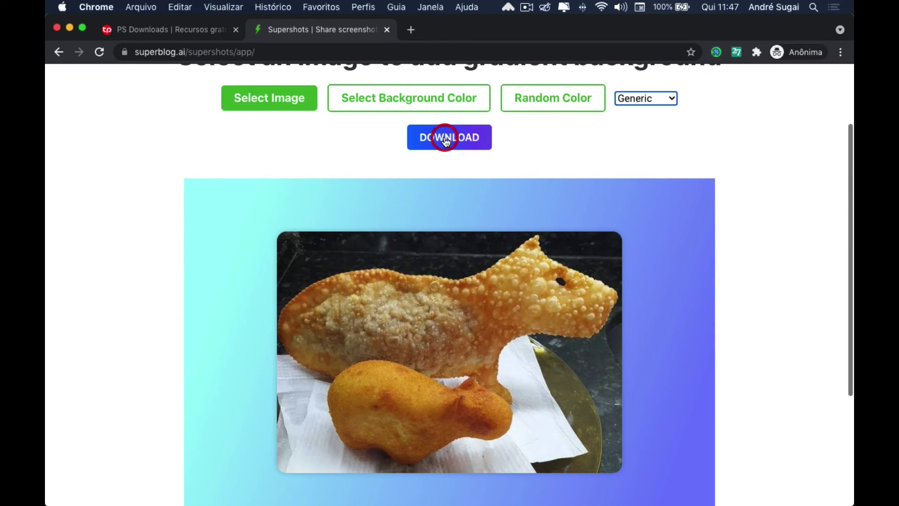
left_click(446, 141)
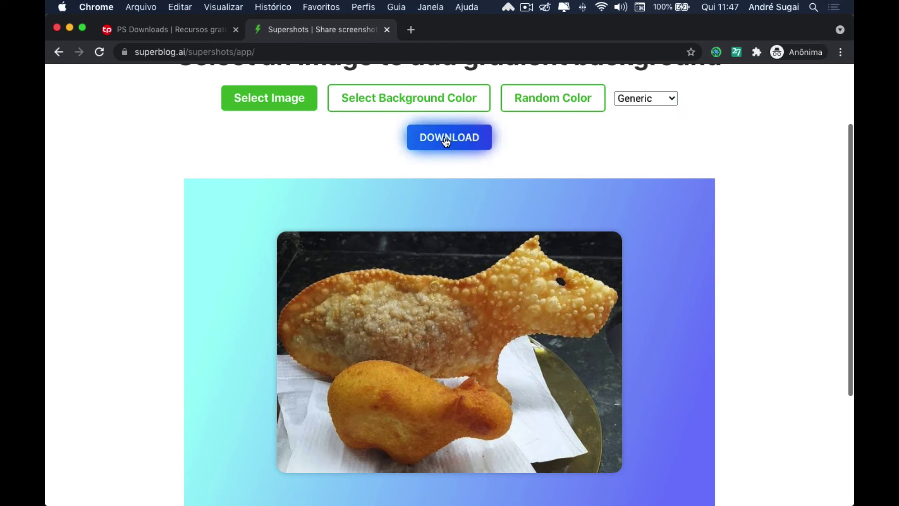
left_click(446, 141)
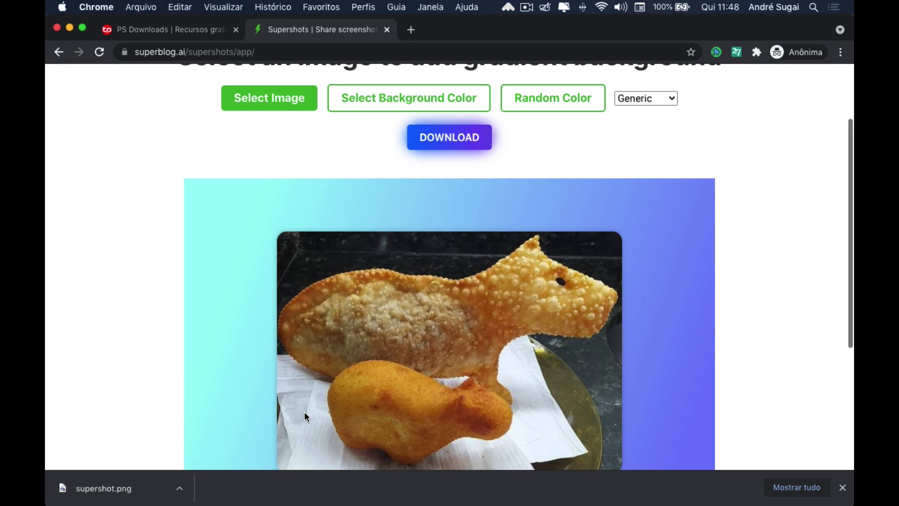
scroll(336, 388, "down", 3)
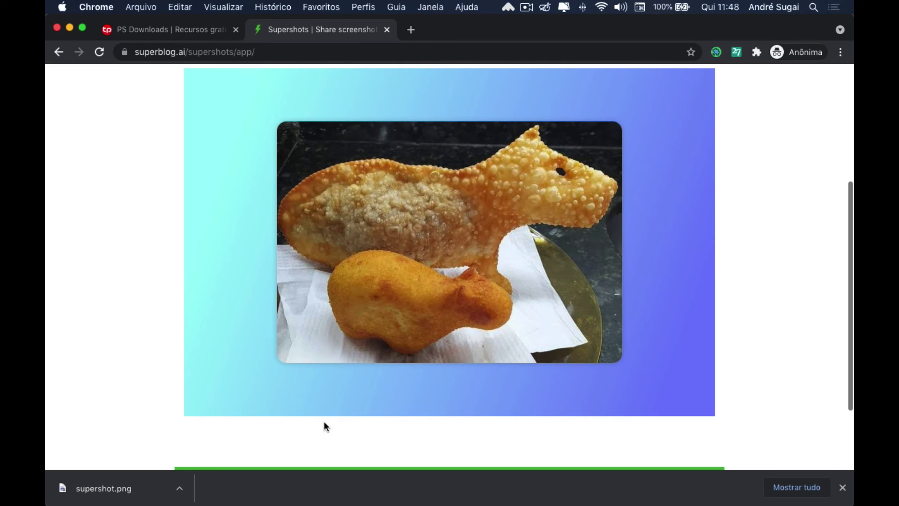
scroll(326, 425, "down", 3)
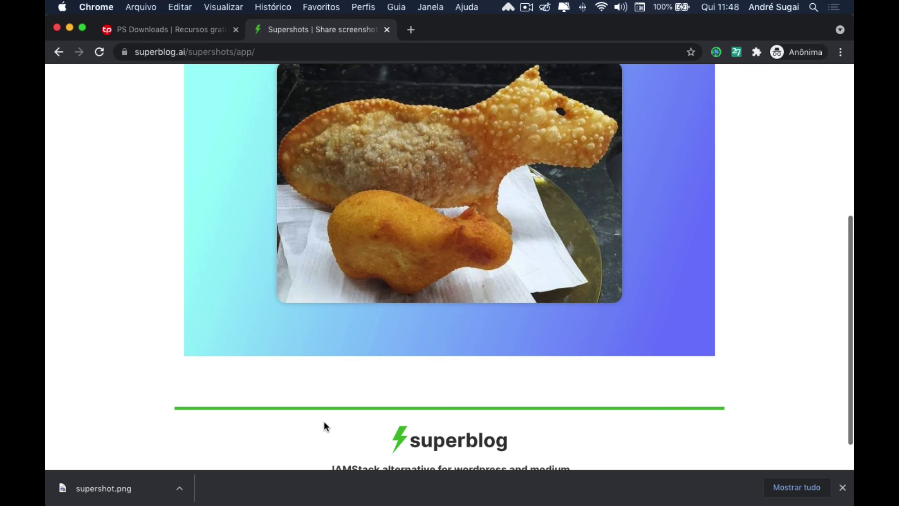
scroll(326, 425, "down", 2)
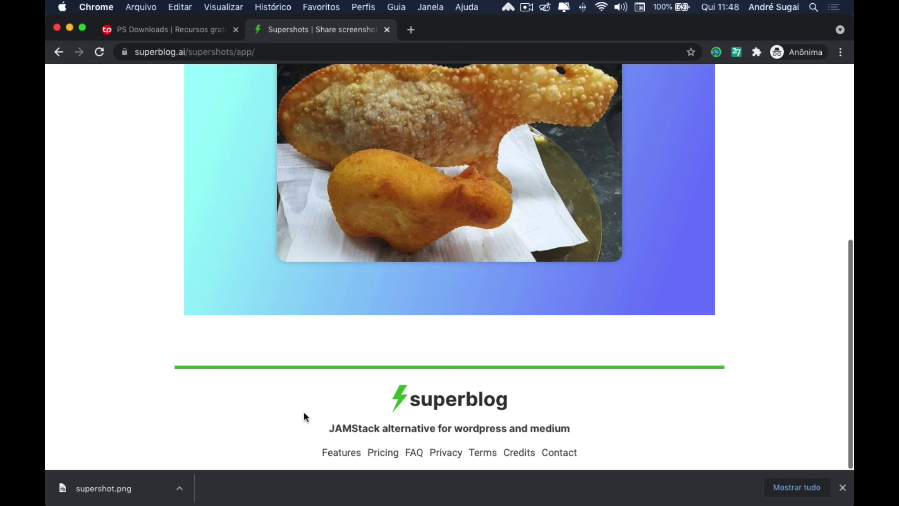
scroll(305, 416, "up", 2)
scroll(305, 416, "up", 5)
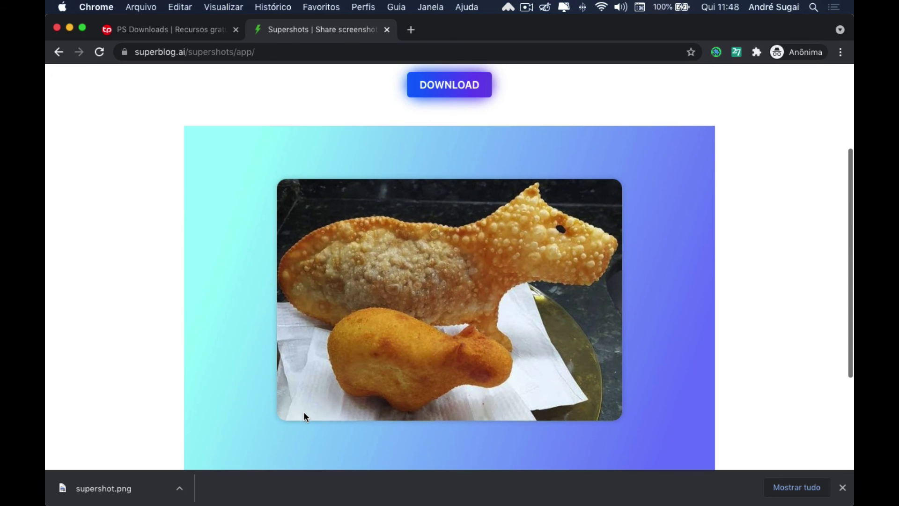
scroll(304, 415, "up", 5)
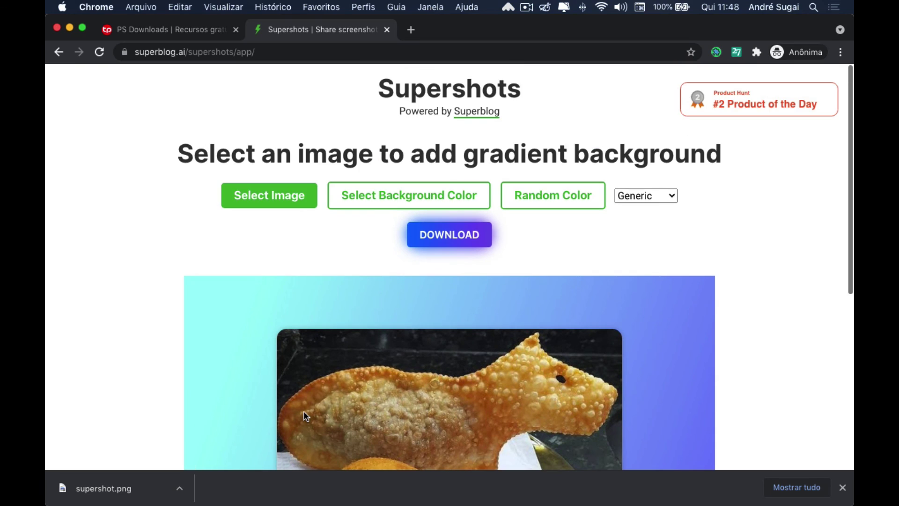
scroll(303, 412, "down", 3)
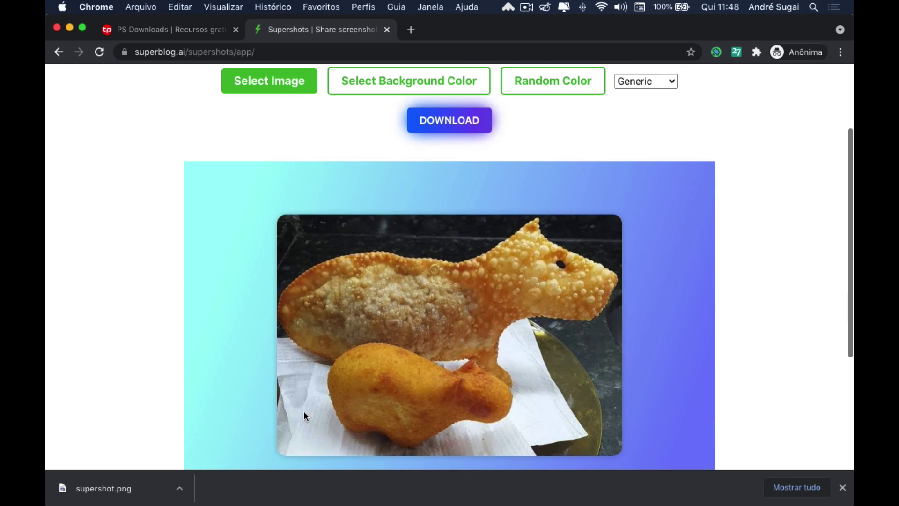
scroll(303, 411, "down", 1)
scroll(304, 415, "down", 1)
scroll(304, 414, "down", 2)
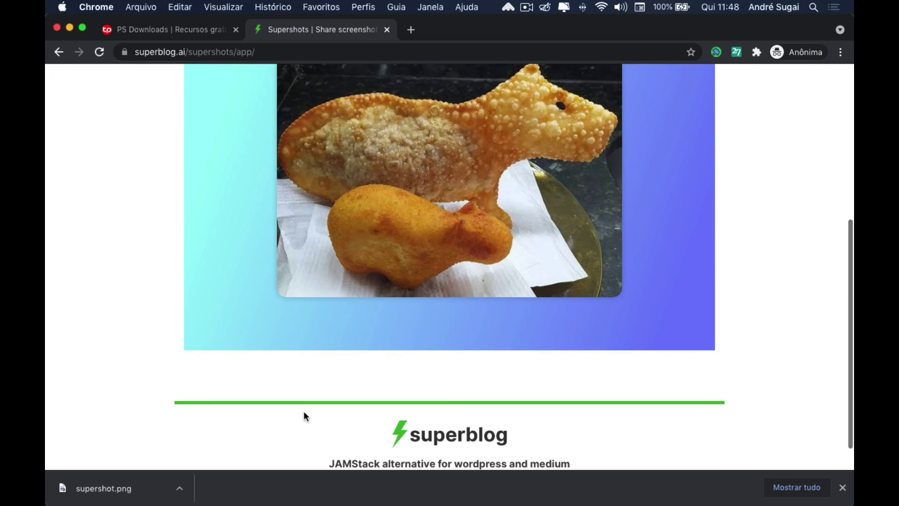
scroll(303, 414, "down", 1)
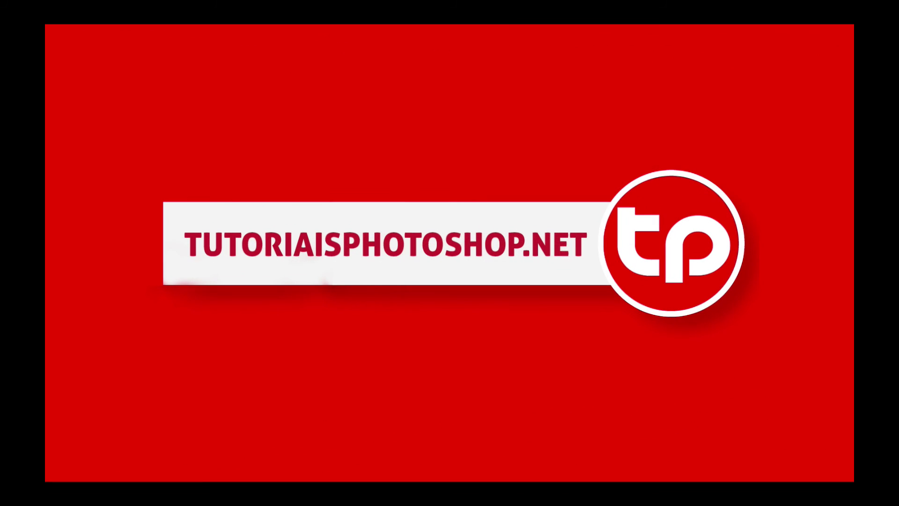